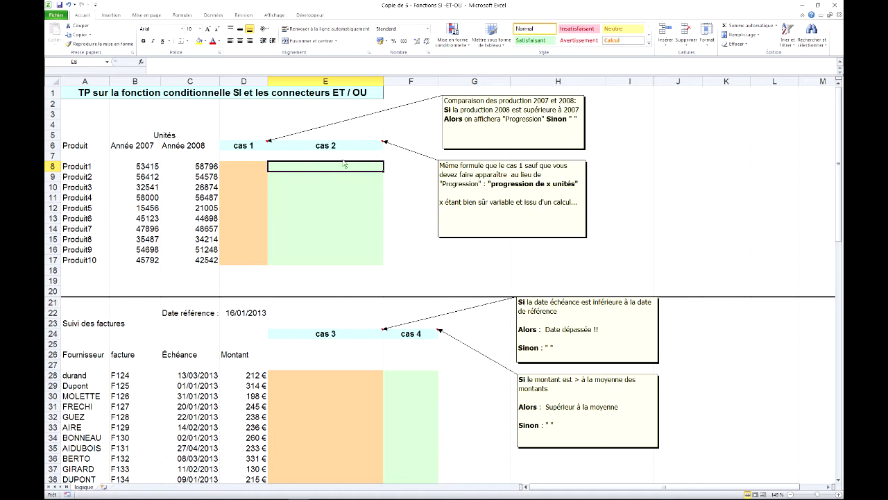
Widen column D and begin the formula =si( in Produit1's cas 1 cell D8.
{"action": "left_click", "coordinate": [248, 169]}
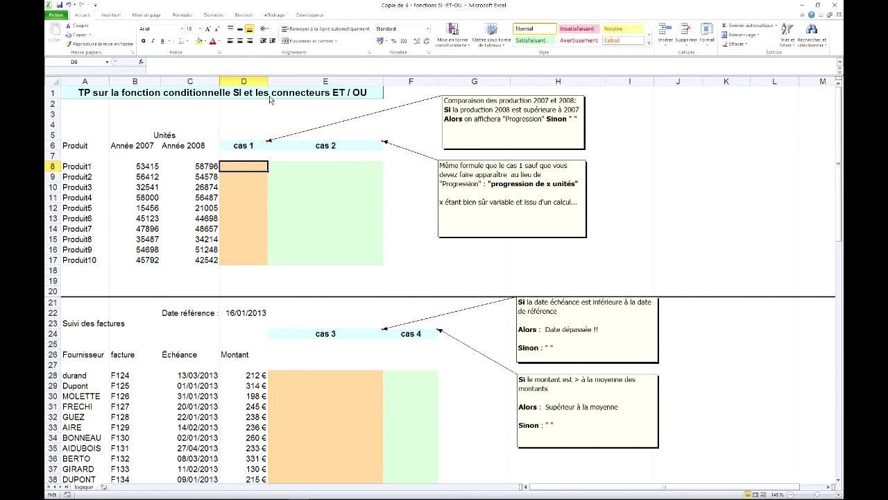
{"action": "left_click_drag", "start_coordinate": [268, 81], "coordinate": [295, 81]}
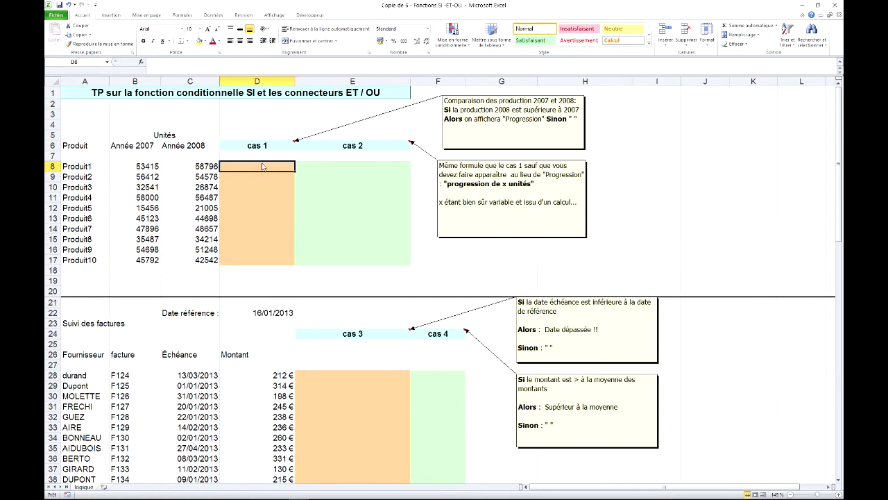
{"action": "type", "text": "=si("}
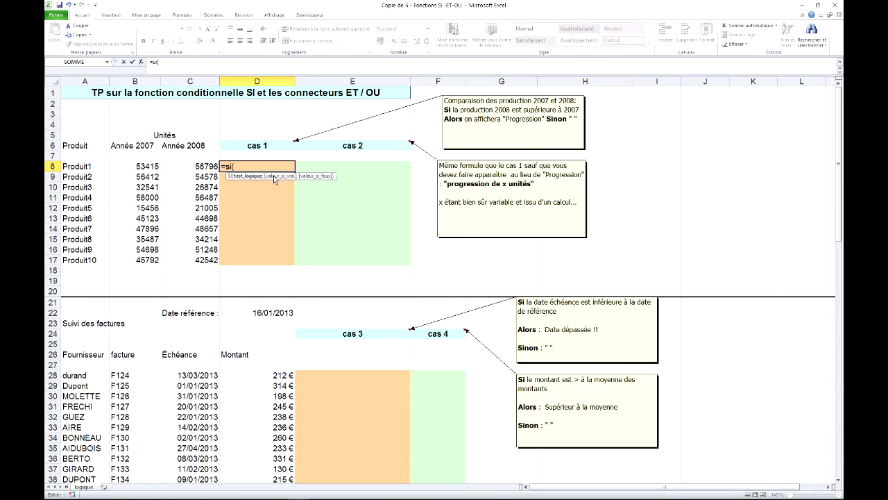
Complete D8 as =si(C8>B8;"Progression";"") so Produit1 displays Progression.
{"action": "left_click", "coordinate": [207, 170]}
{"action": "type", "text": ">"}
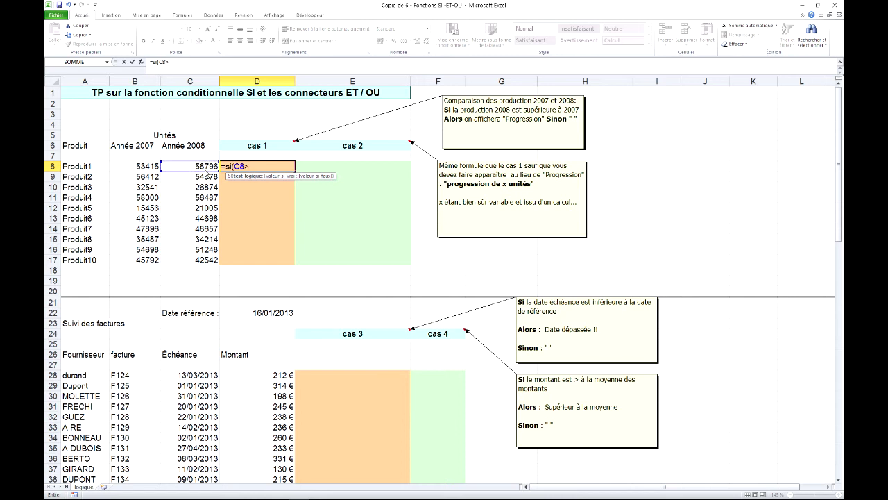
{"action": "left_click", "coordinate": [147, 169]}
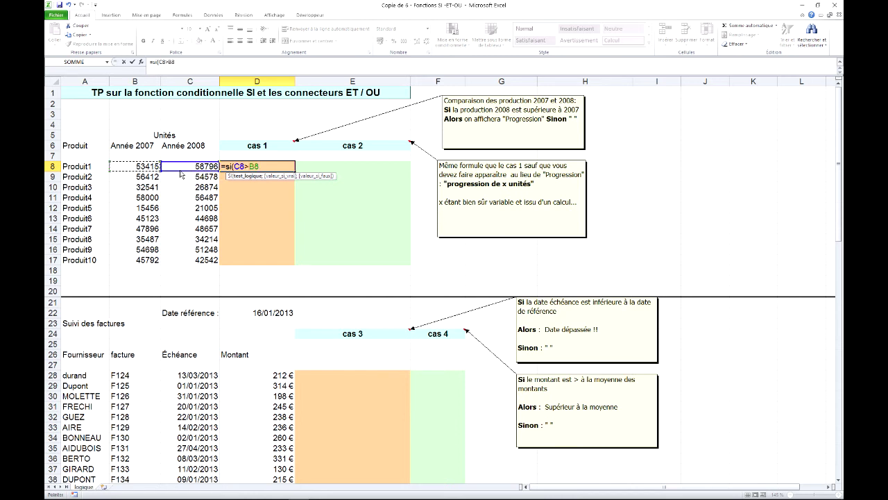
{"action": "type", "text": ";"}
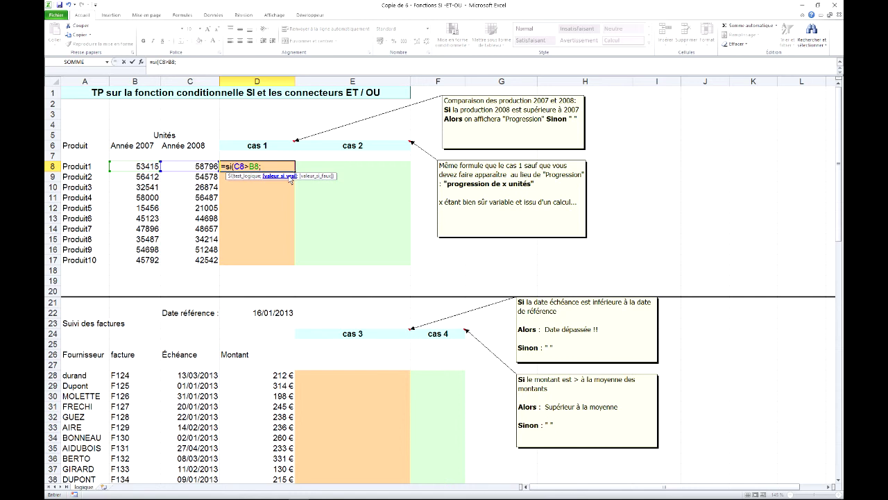
{"action": "type", "text": "\""}
{"action": "type", "text": "Progression"}
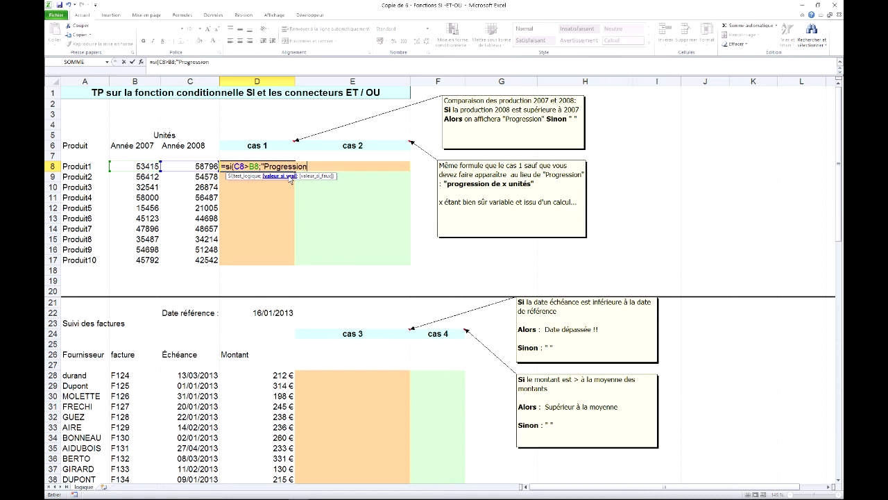
{"action": "type", "text": "\""}
{"action": "type", "text": ";"}
{"action": "type", "text": "\"\""}
{"action": "type", "text": ")"}
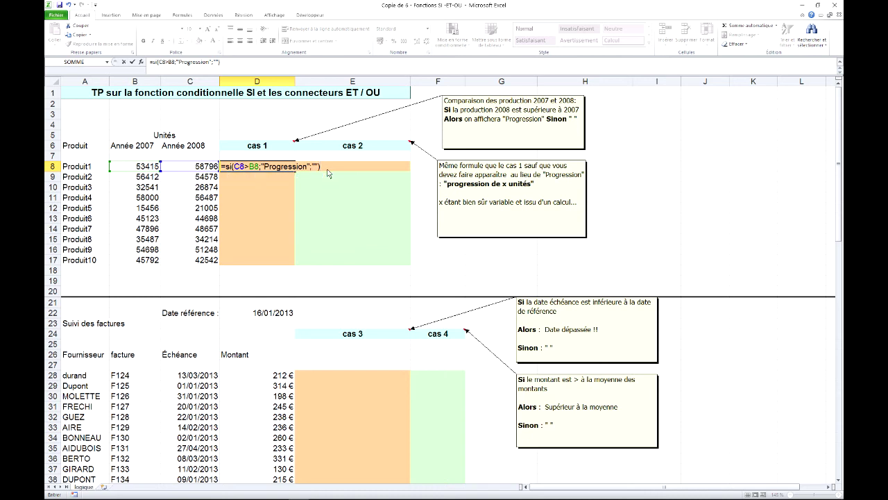
{"action": "key", "text": "Return"}
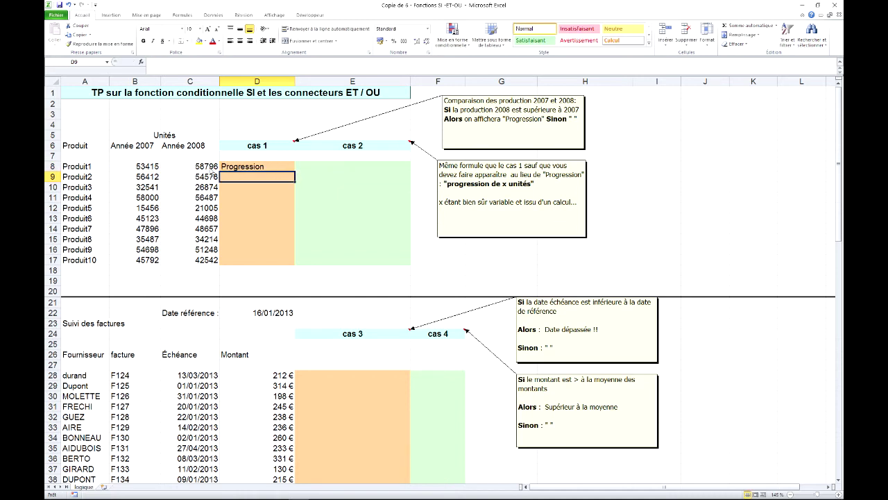
Fill the D8 formula down to D17 and check Produit5's Progression result against its production values.
{"action": "left_click", "coordinate": [272, 169]}
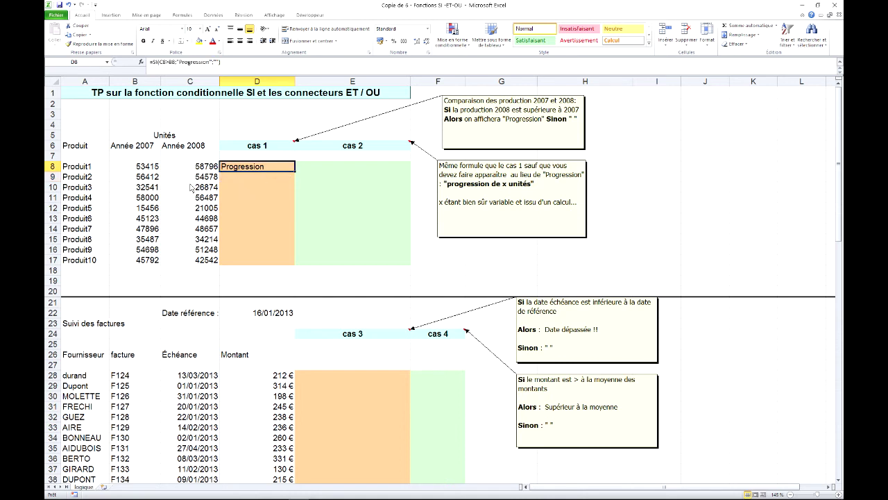
{"action": "left_click_drag", "start_coordinate": [295, 171], "coordinate": [296, 264]}
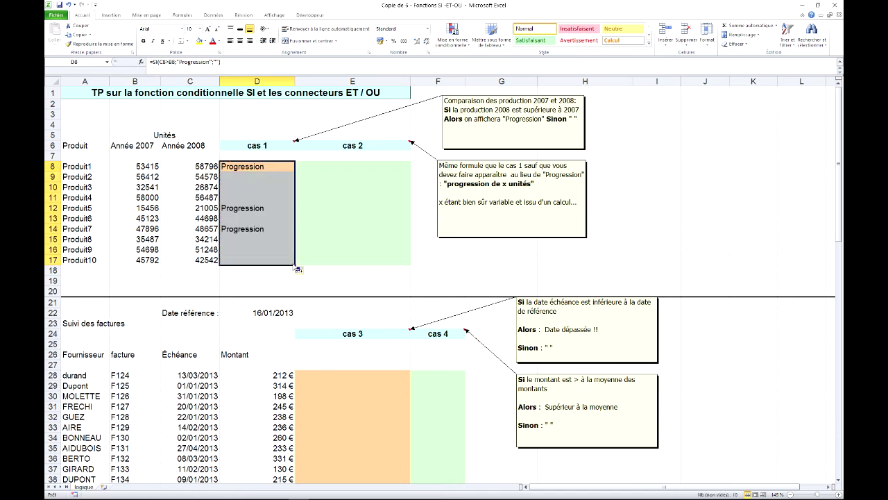
{"action": "left_click", "coordinate": [241, 208]}
{"action": "left_click", "coordinate": [184, 211]}
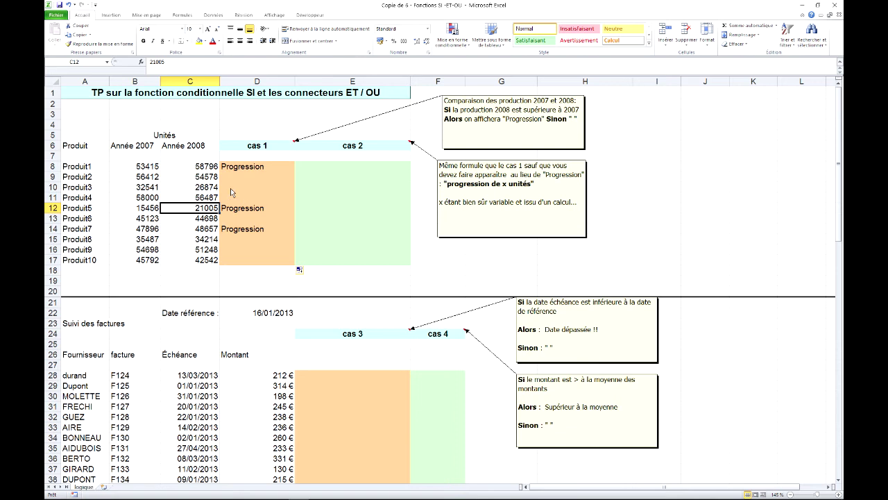
{"action": "left_click", "coordinate": [142, 167]}
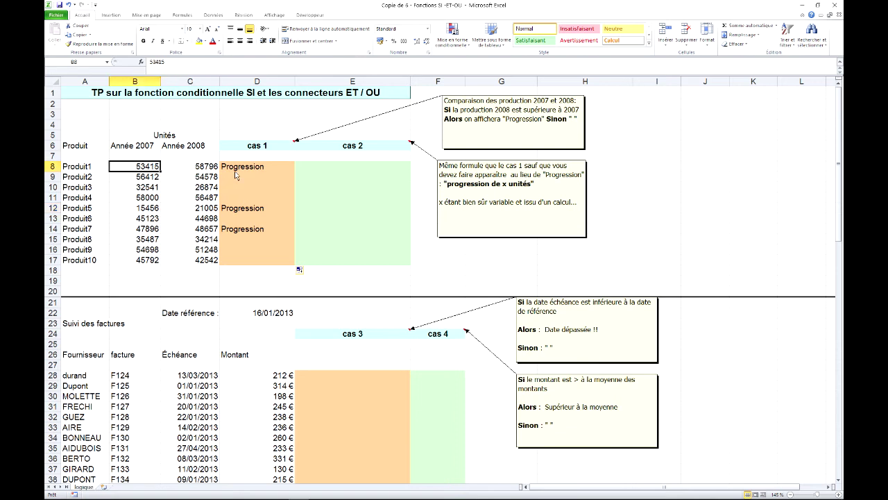
{"action": "type", "text": "60000"}
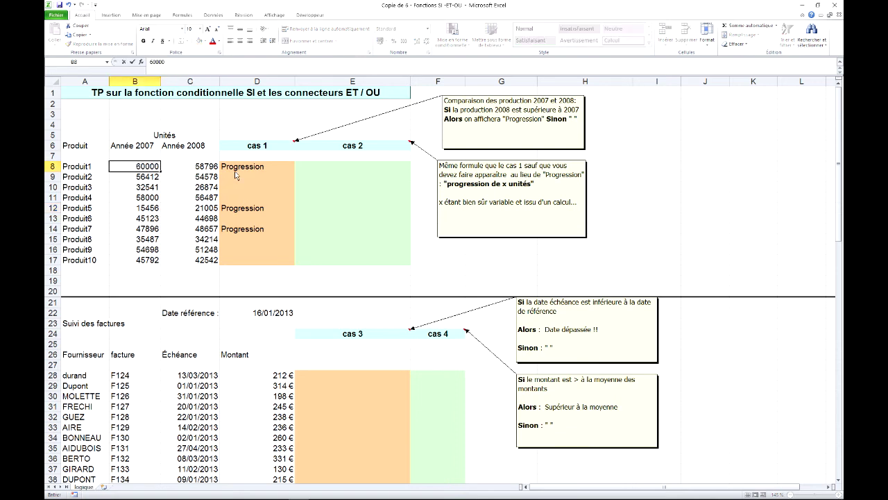
{"action": "key", "text": "Return"}
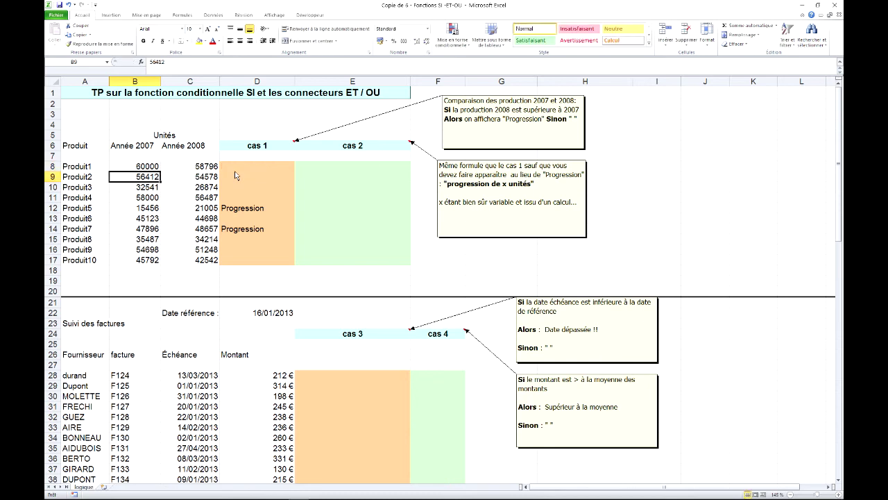
{"action": "left_click", "coordinate": [206, 168]}
{"action": "left_click", "coordinate": [147, 170]}
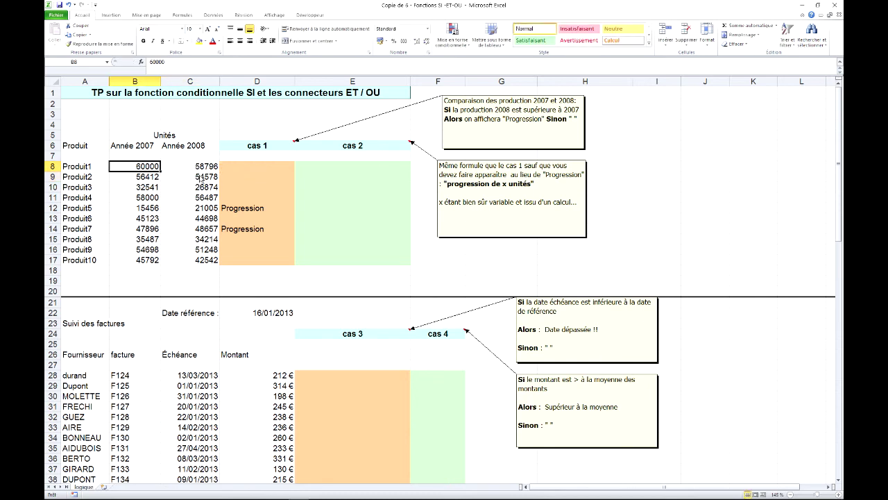
{"action": "left_click", "coordinate": [70, 5]}
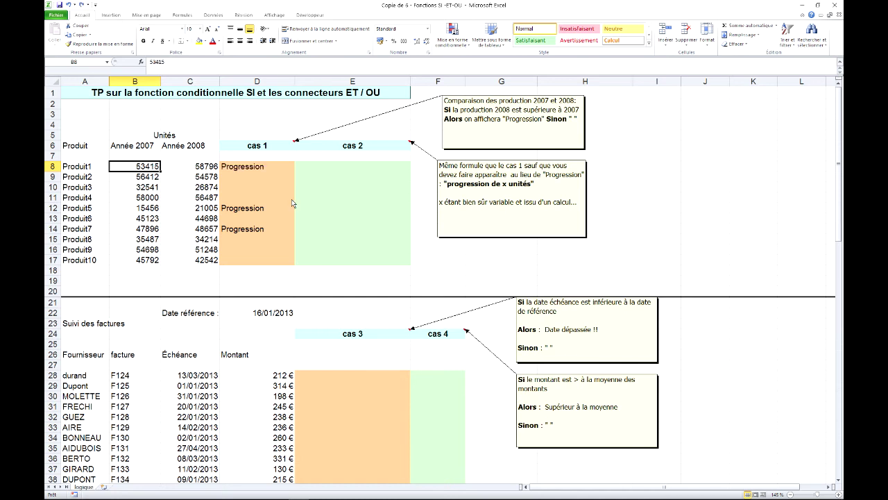
{"action": "left_click", "coordinate": [259, 168]}
{"action": "type", "text": "=SI(C8>B8;\"Progression\";\"\")"}
{"action": "left_click", "coordinate": [237, 63]}
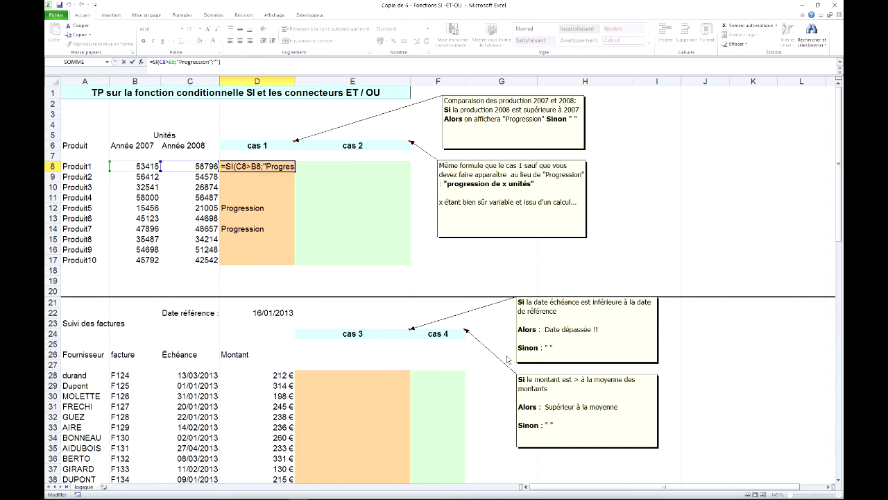
{"action": "key", "text": "Tab"}
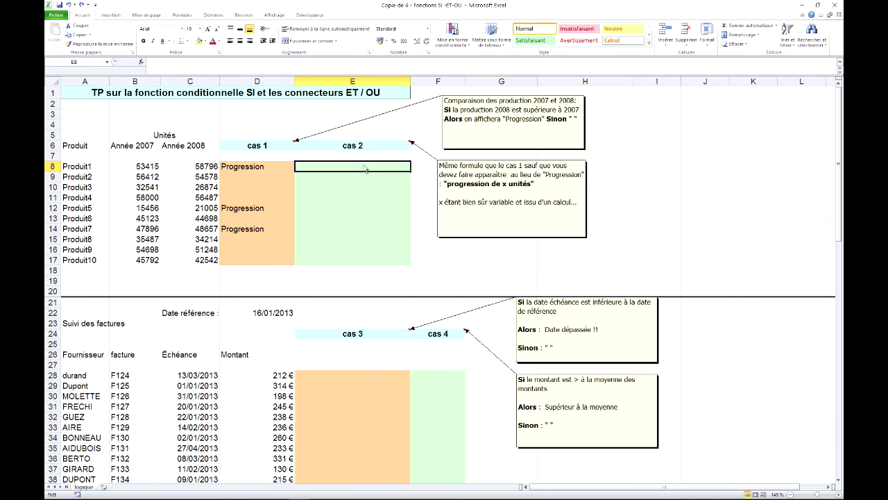
{"action": "type", "text": "=si("}
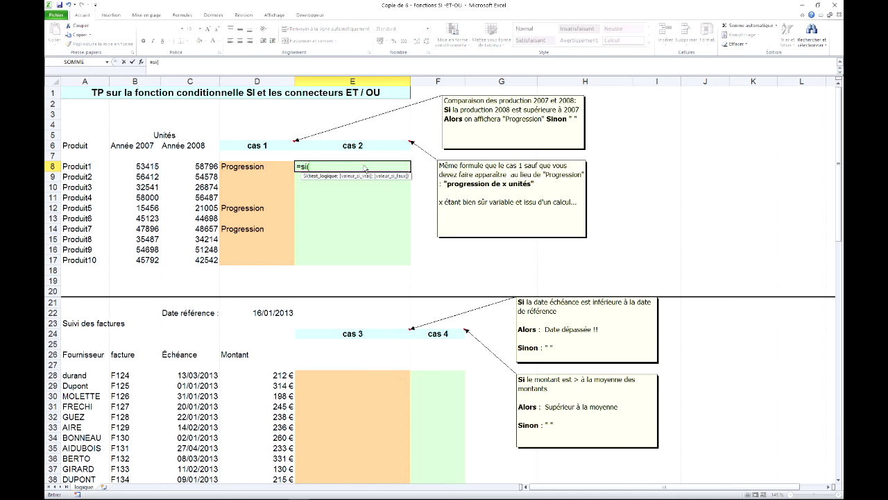
Enter =si(C8>B8;"Progression de "&C8-B8&" unités";"") in E8, showing Progression de 5381 unités.
{"action": "left_click", "coordinate": [199, 168]}
{"action": "type", "text": ">"}
{"action": "left_click", "coordinate": [159, 168]}
{"action": "type", "text": ";"}
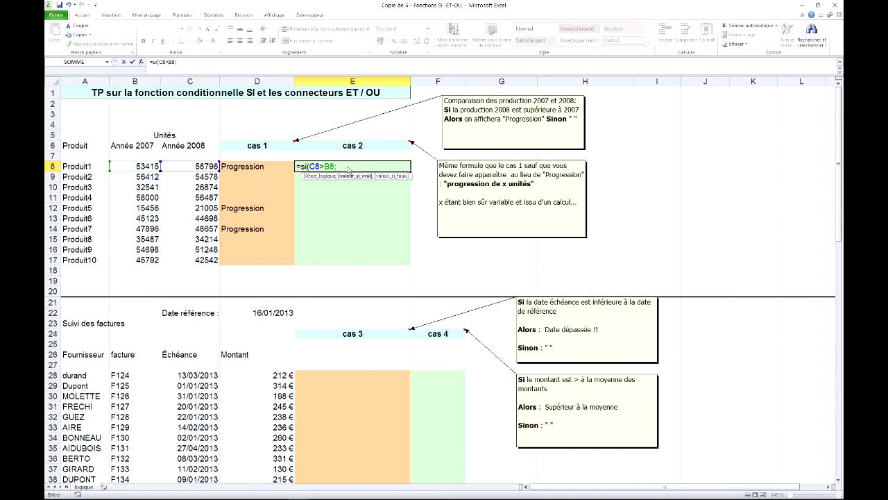
{"action": "type", "text": "\""}
{"action": "type", "text": "Progression de"}
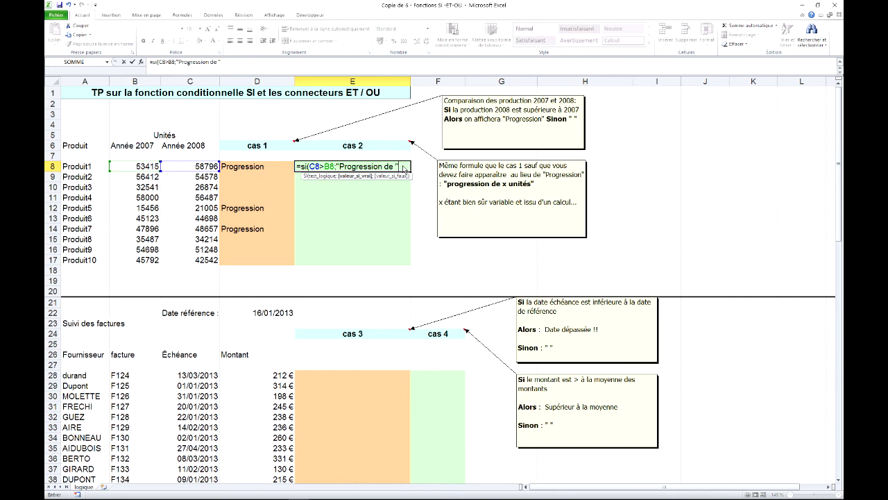
{"action": "type", "text": "&"}
{"action": "left_click", "coordinate": [206, 170]}
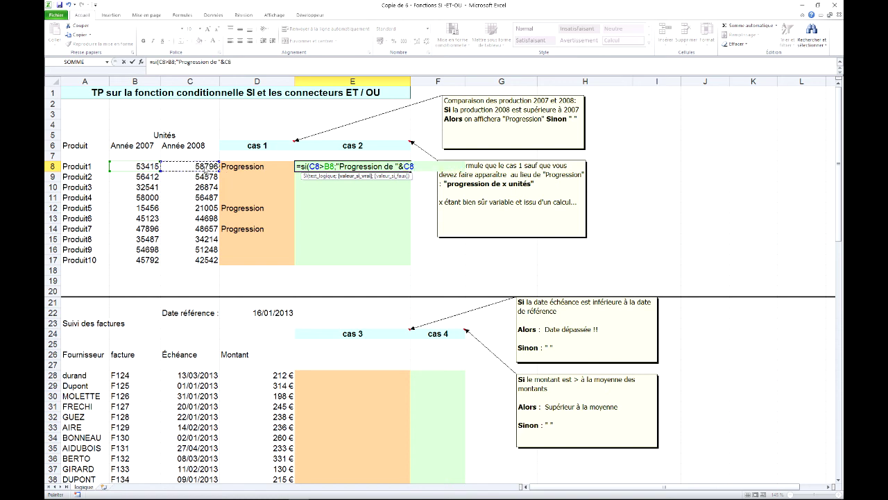
{"action": "type", "text": "-"}
{"action": "left_click", "coordinate": [150, 170]}
{"action": "type", "text": "&"}
{"action": "type", "text": "\""}
{"action": "type", "text": " un"}
{"action": "type", "text": "ités"}
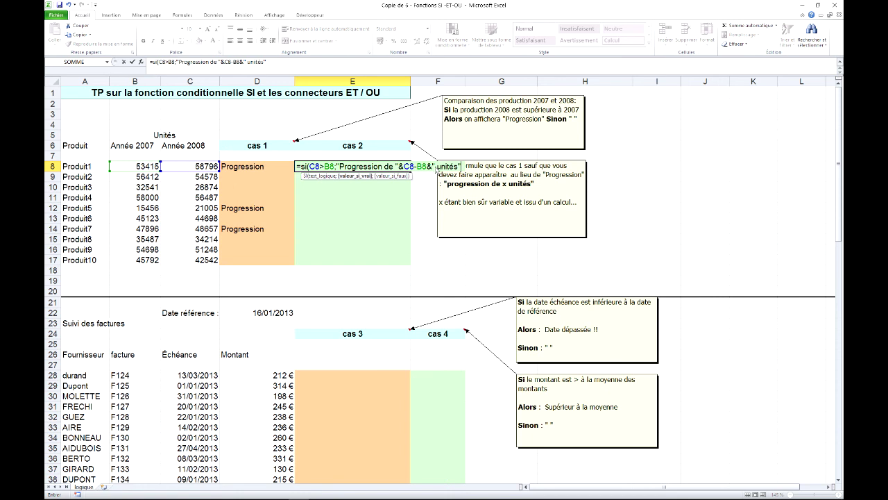
{"action": "type", "text": ";"}
{"action": "type", "text": "\"\")"}
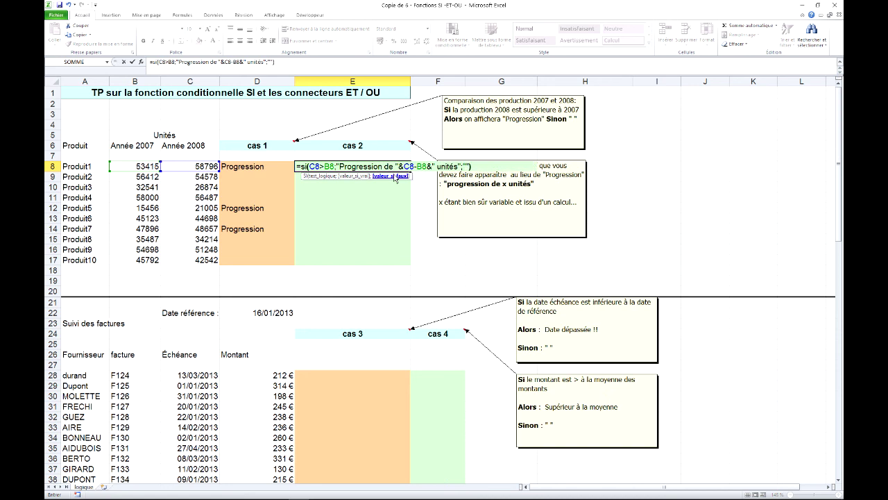
{"action": "key", "text": "Return"}
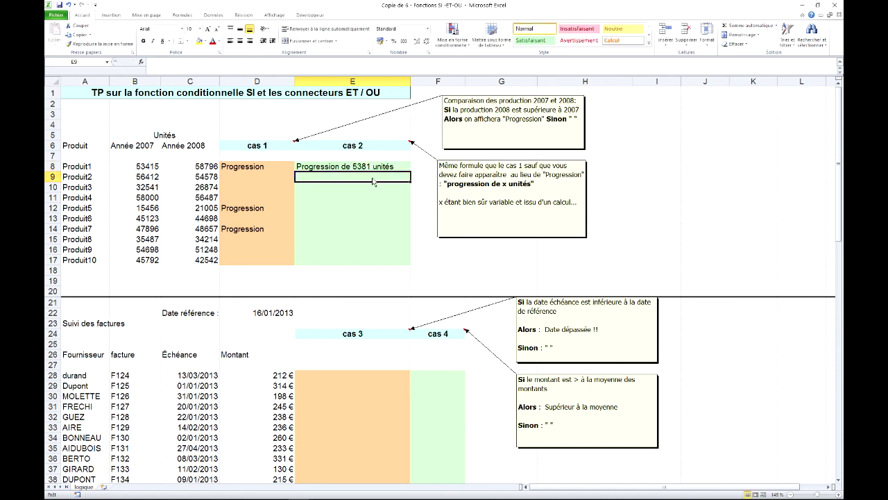
Fill the E8 formula down to E17 and verify Produit5 (5549 unités) and Produit7 (761 unités).
{"action": "left_click", "coordinate": [369, 169]}
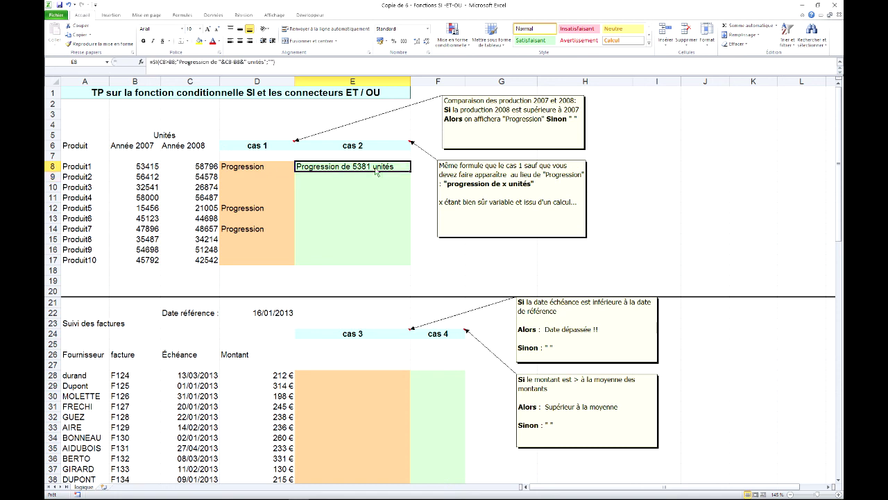
{"action": "left_click_drag", "start_coordinate": [411, 170], "coordinate": [410, 265]}
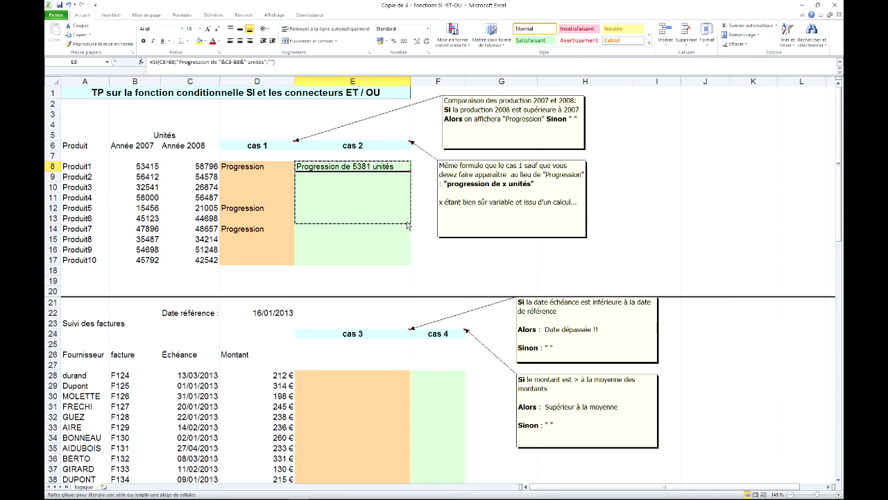
{"action": "left_click", "coordinate": [357, 211]}
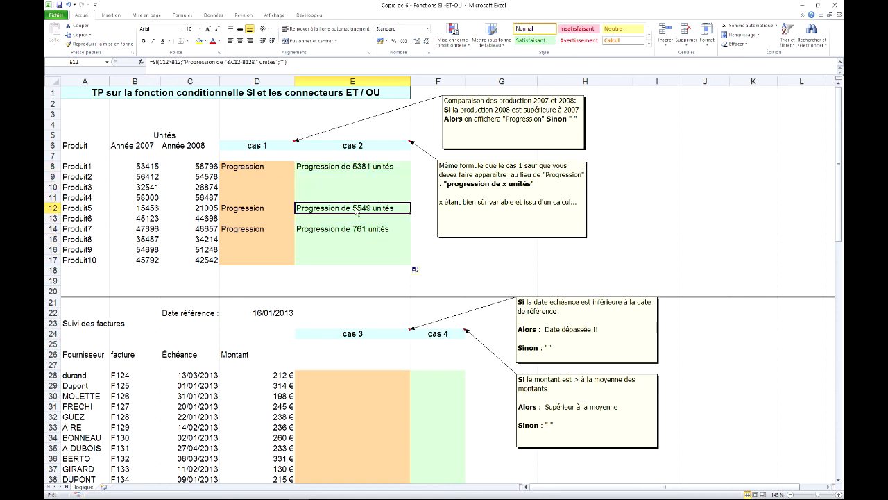
{"action": "left_click", "coordinate": [352, 228]}
{"action": "left_click", "coordinate": [352, 213]}
{"action": "left_click", "coordinate": [342, 235]}
{"action": "left_click", "coordinate": [361, 214]}
{"action": "left_click", "coordinate": [349, 169]}
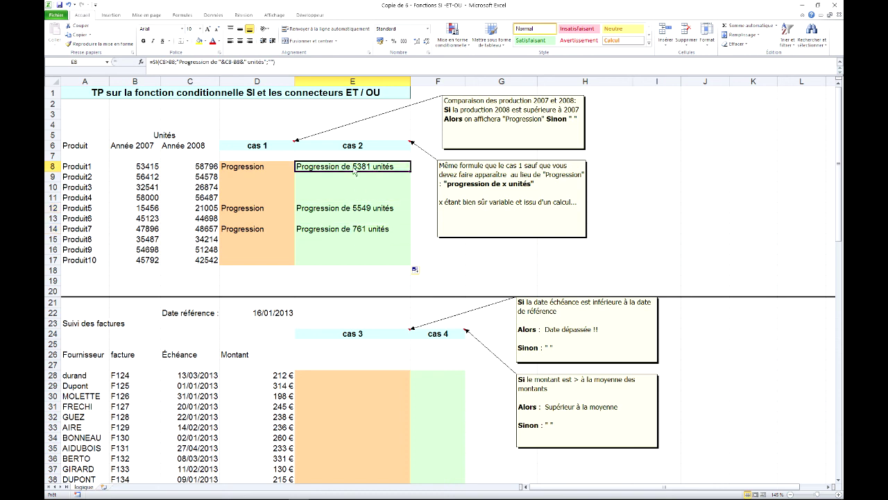
{"action": "left_click", "coordinate": [183, 170]}
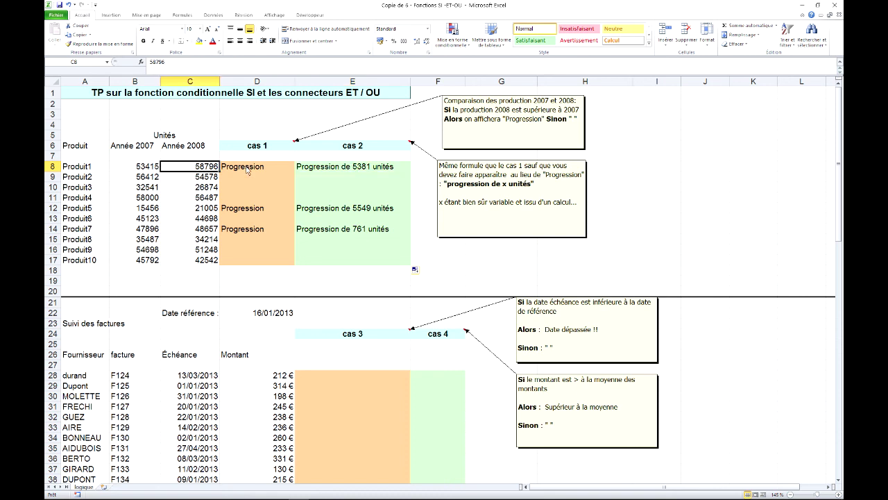
Change Produit1's 2008 production in C8 to 59000 and confirm E8 shows Progression de 5585 unités.
{"action": "type", "text": "59000"}
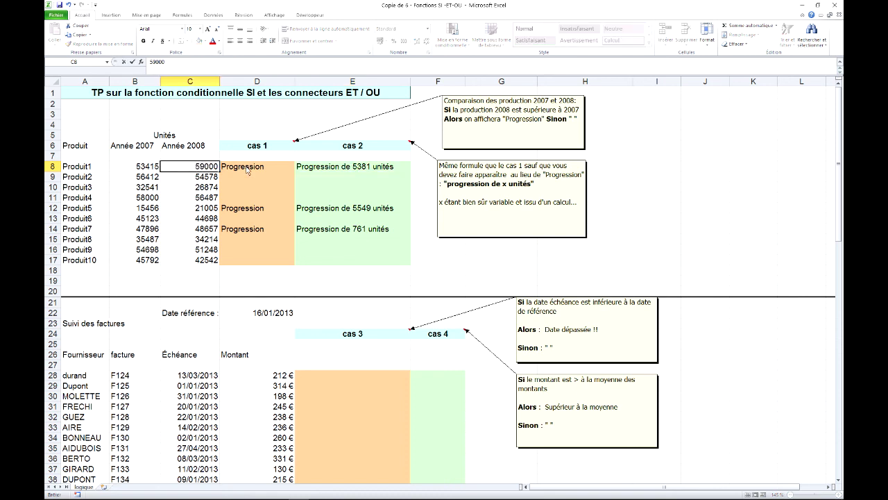
{"action": "key", "text": "Return"}
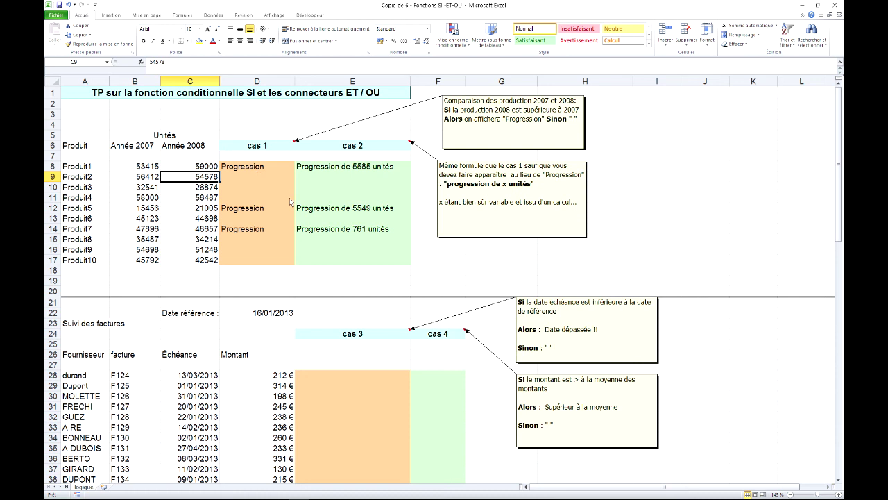
{"action": "left_click", "coordinate": [366, 170]}
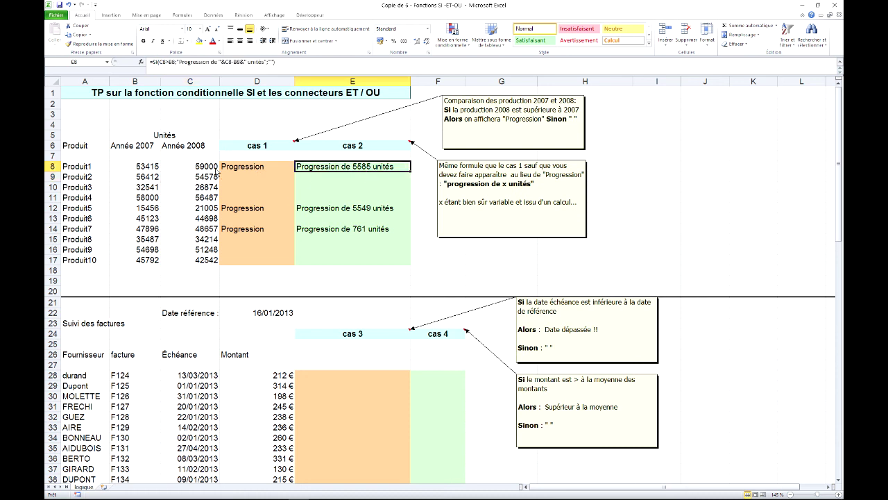
{"action": "left_click", "coordinate": [461, 251]}
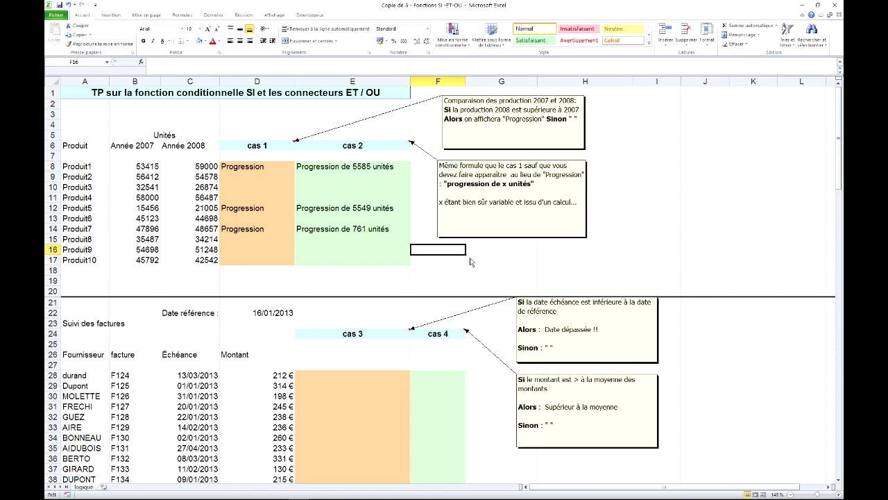